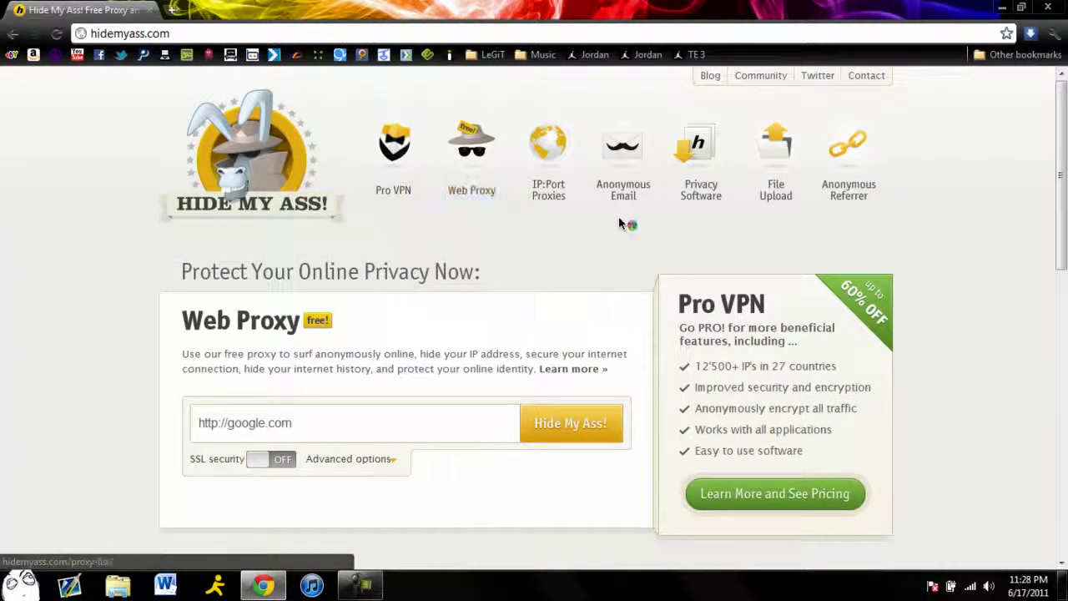
Step: Highlight the '12'500+ IP's in 27 countries' claim on the homepage, then deselect it
drag(690, 369, 803, 372)
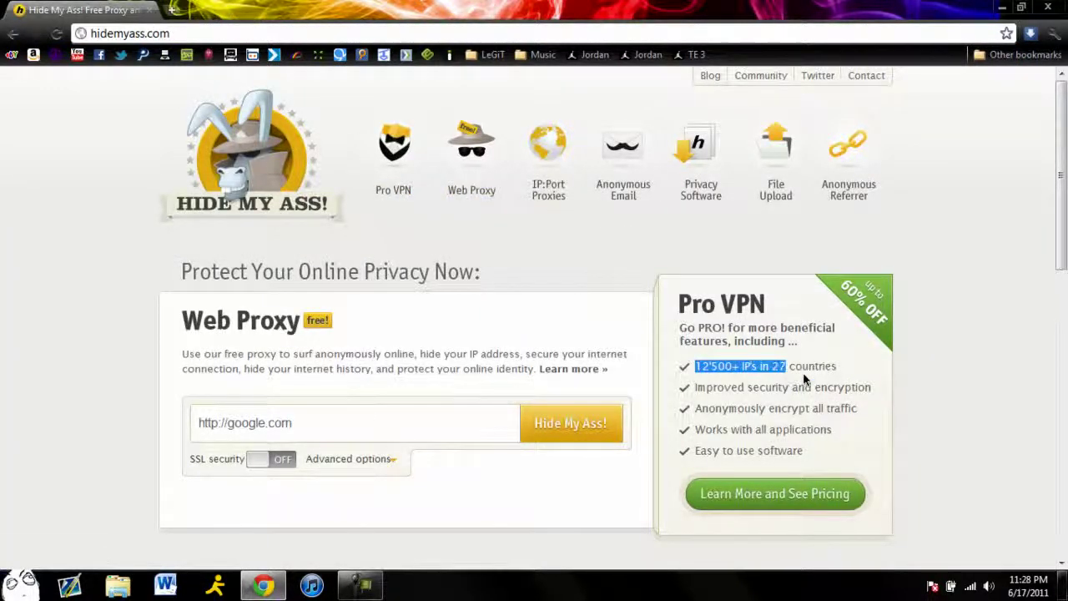
click(806, 372)
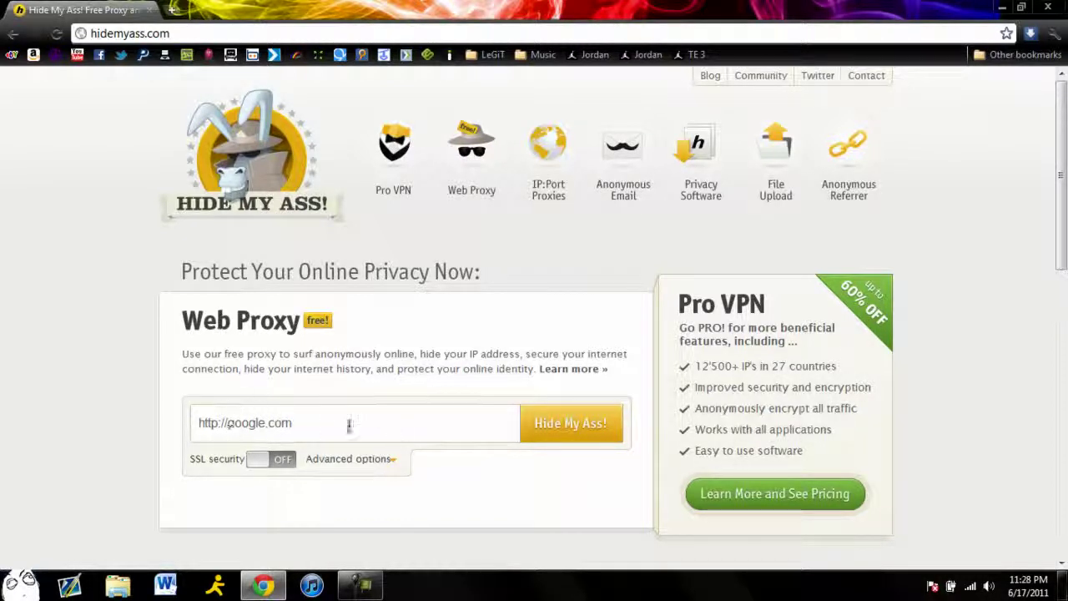
Step: On the Anonymous Email page, log in with the saved member email and the account password
click(640, 197)
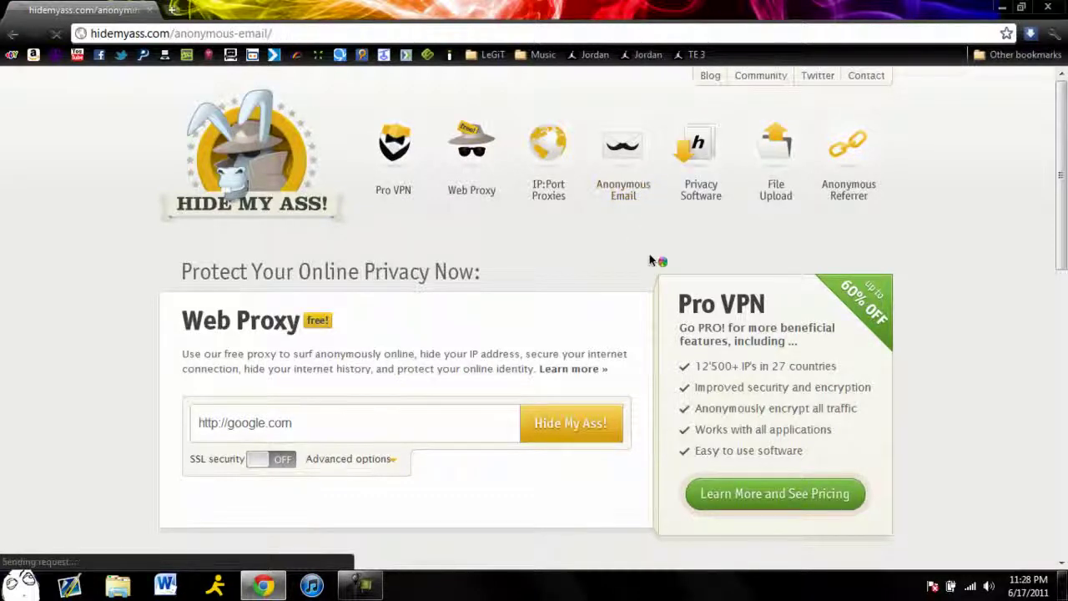
scroll(250, 309, down, 2)
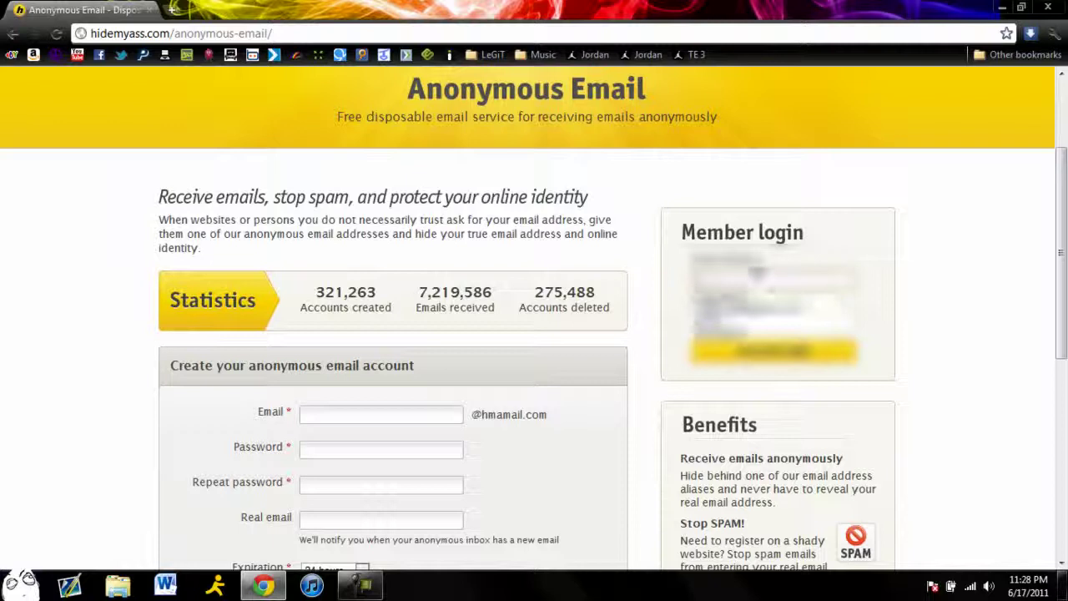
click(756, 270)
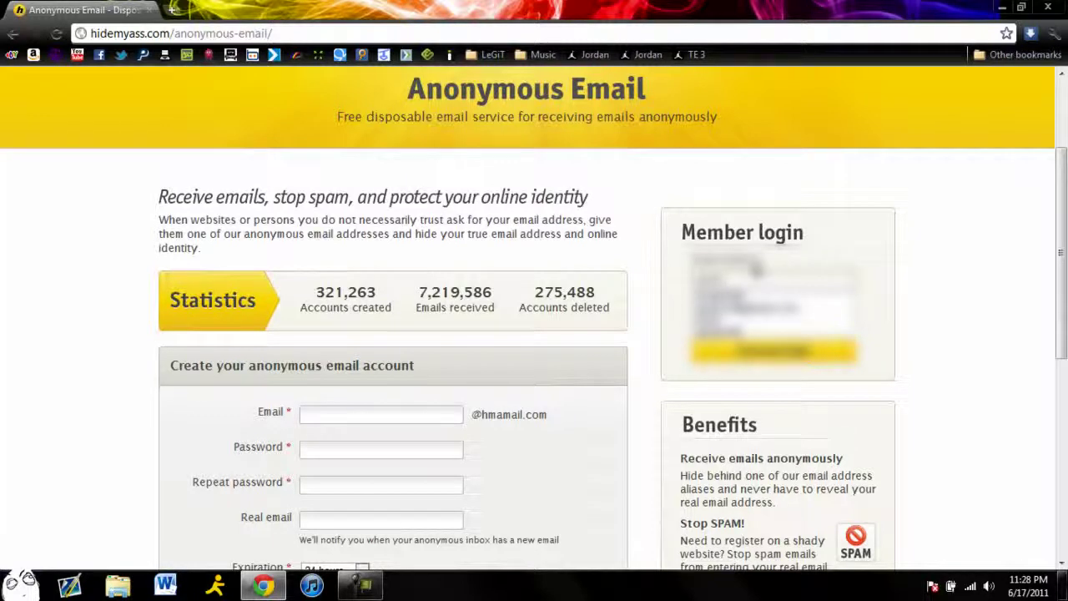
click(751, 314)
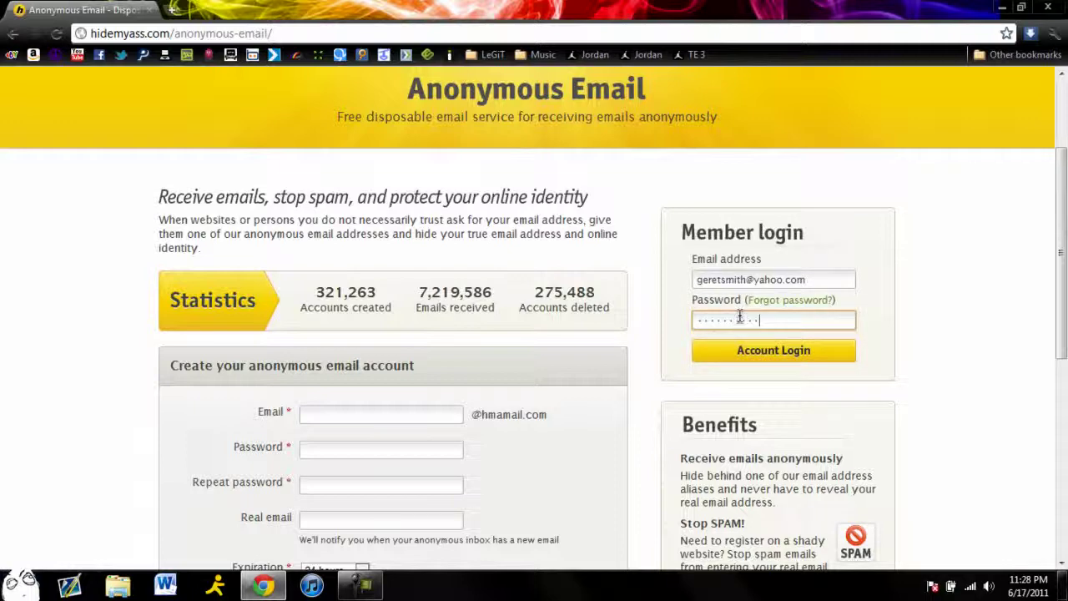
text(******)
click(751, 352)
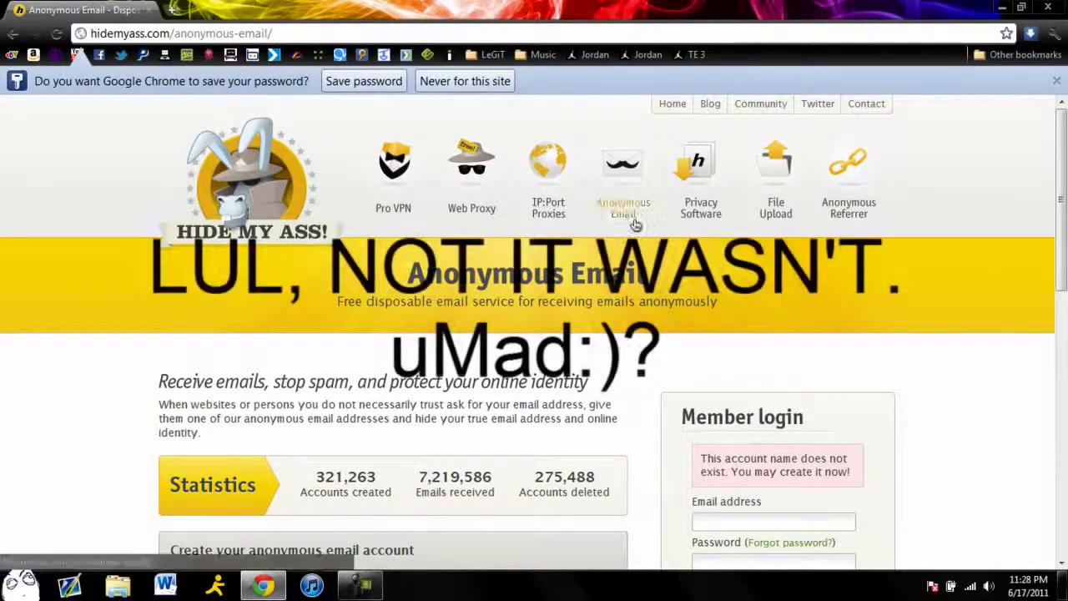
Step: Save the password in Chrome and highlight the account-does-not-exist login notice
click(368, 81)
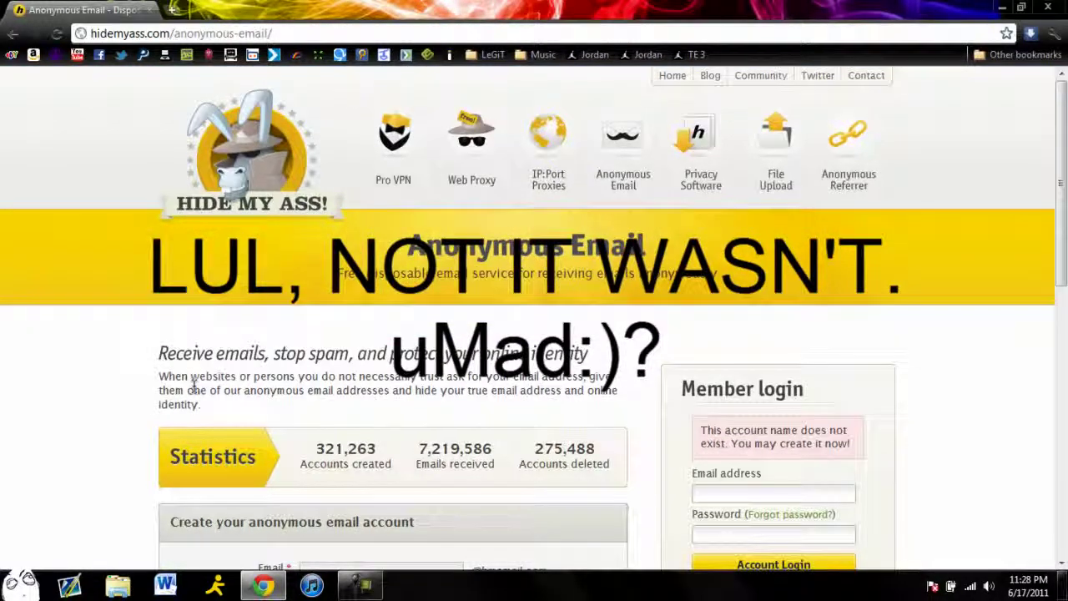
scroll(194, 385, down, 3)
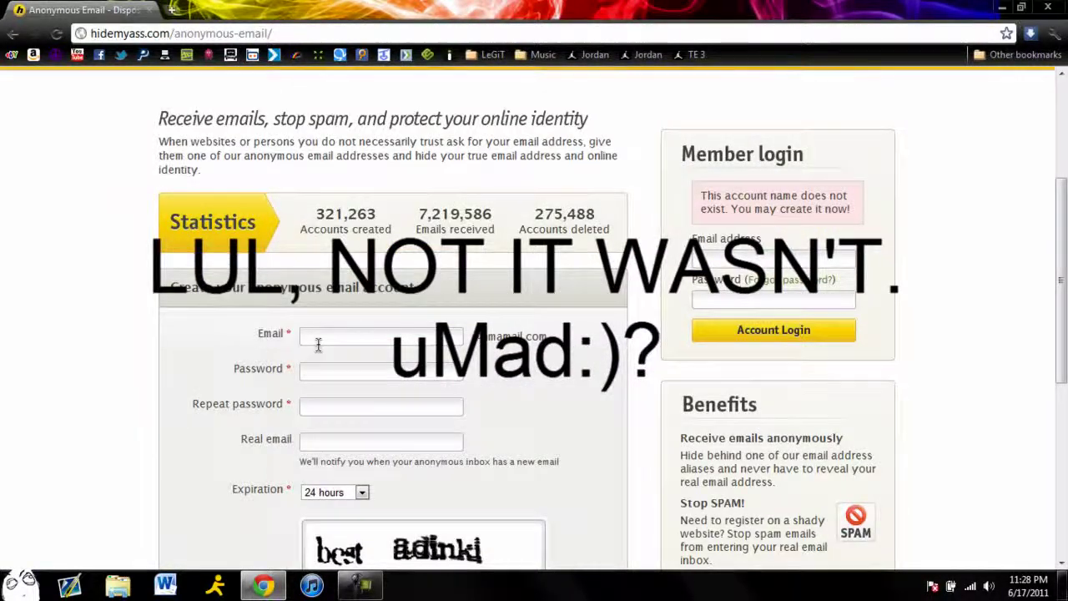
scroll(326, 338, down, 5)
scroll(545, 298, up, 8)
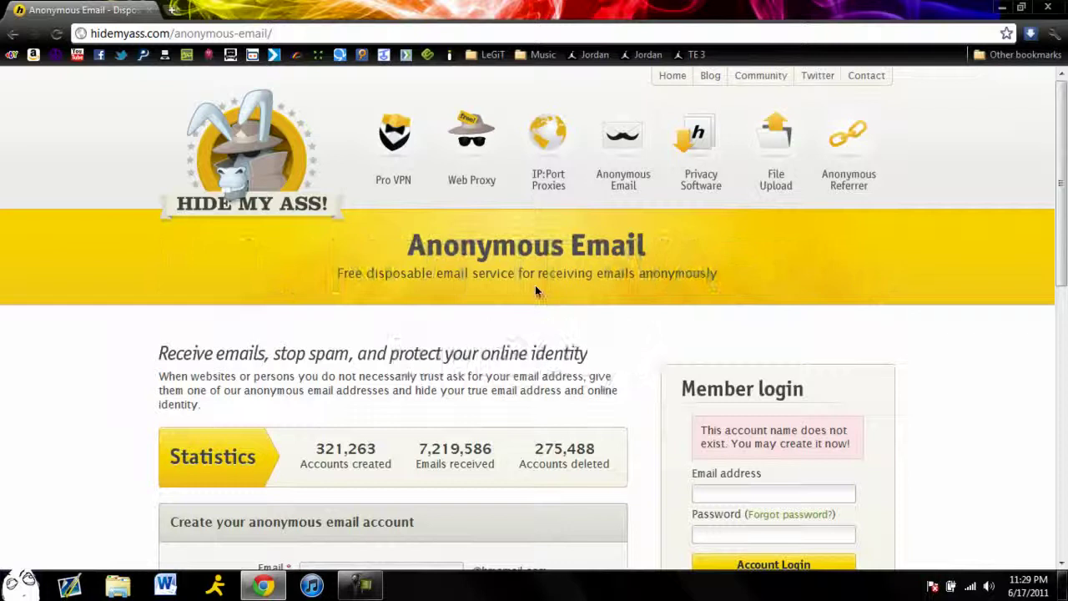
mouse_move(837, 443)
mouse_down()
mouse_move(767, 430)
mouse_move(848, 459)
mouse_up()
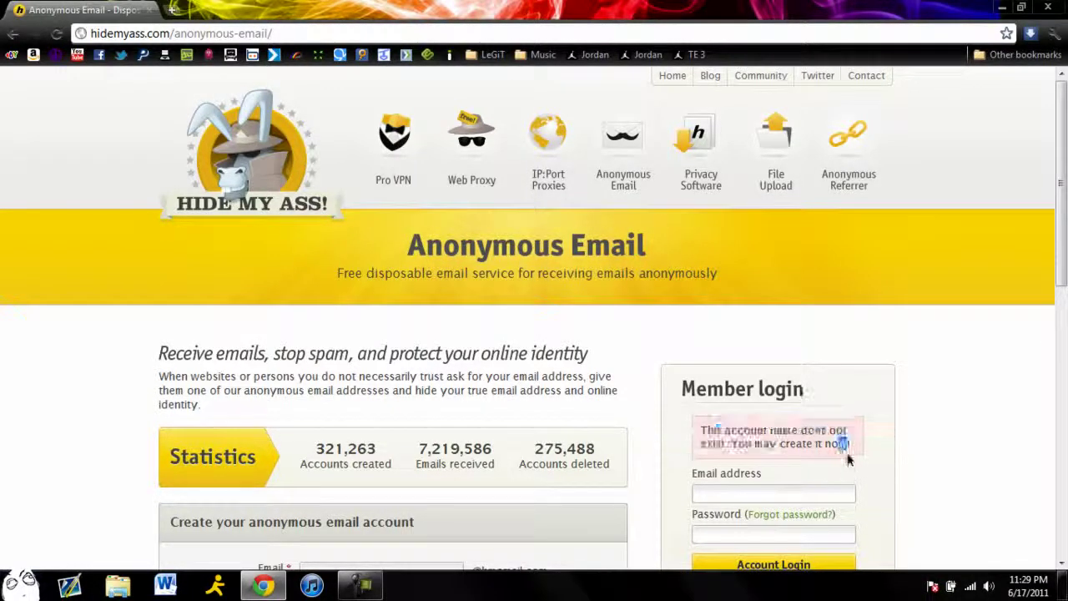
click(818, 443)
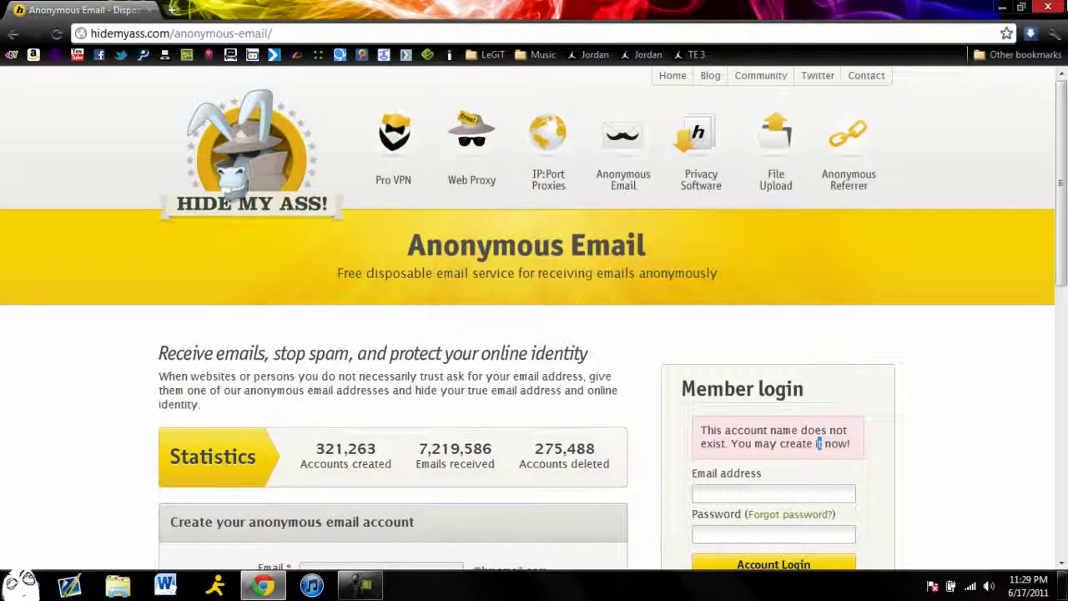
Step: Launch HMA! Pro VPN from Start and view its Billing & Packages plans ($11.52, $50.66, $78.96)
click(1001, 7)
click(23, 584)
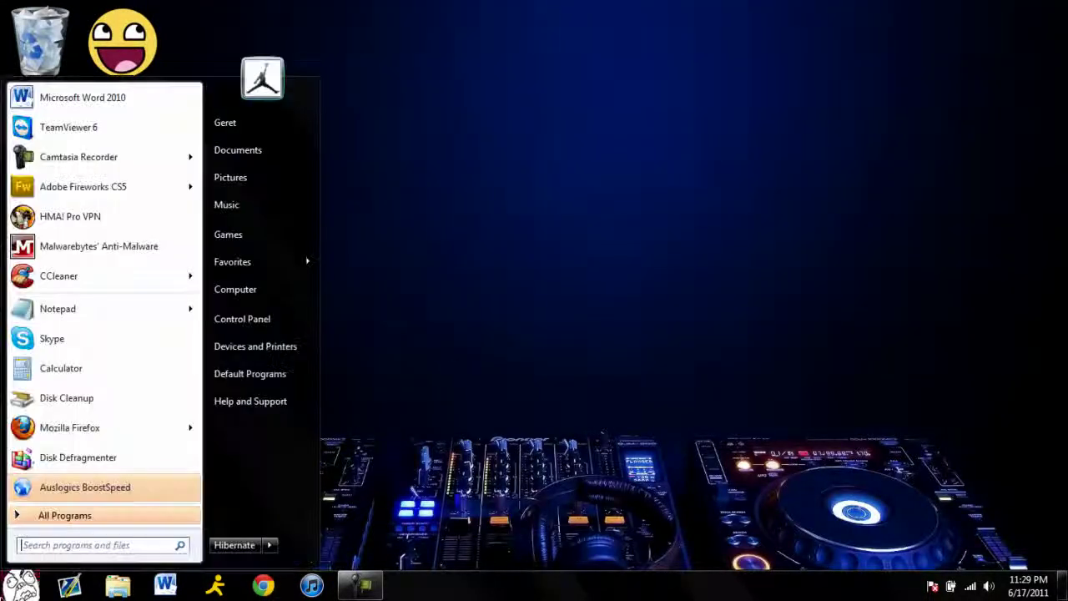
click(108, 219)
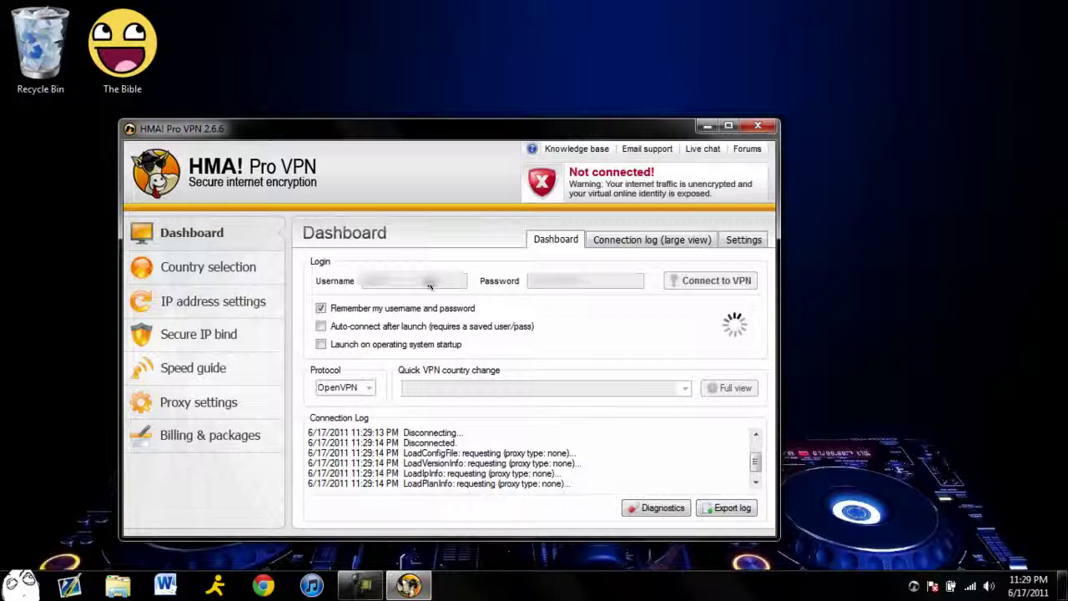
click(188, 442)
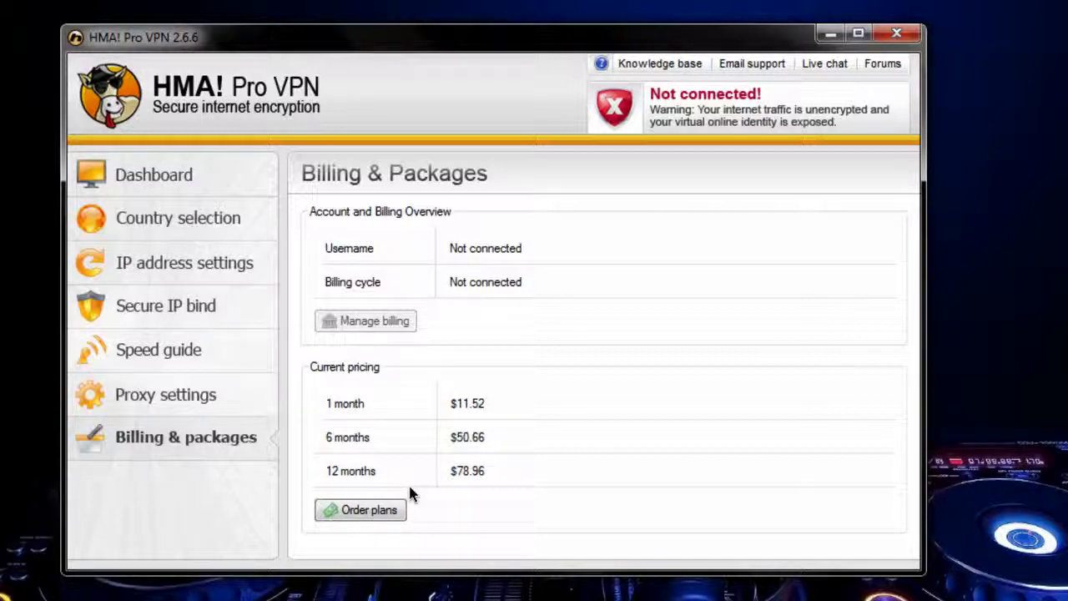
Step: Browse the Speed Guide server list, then show the Secure IP bind page
click(167, 351)
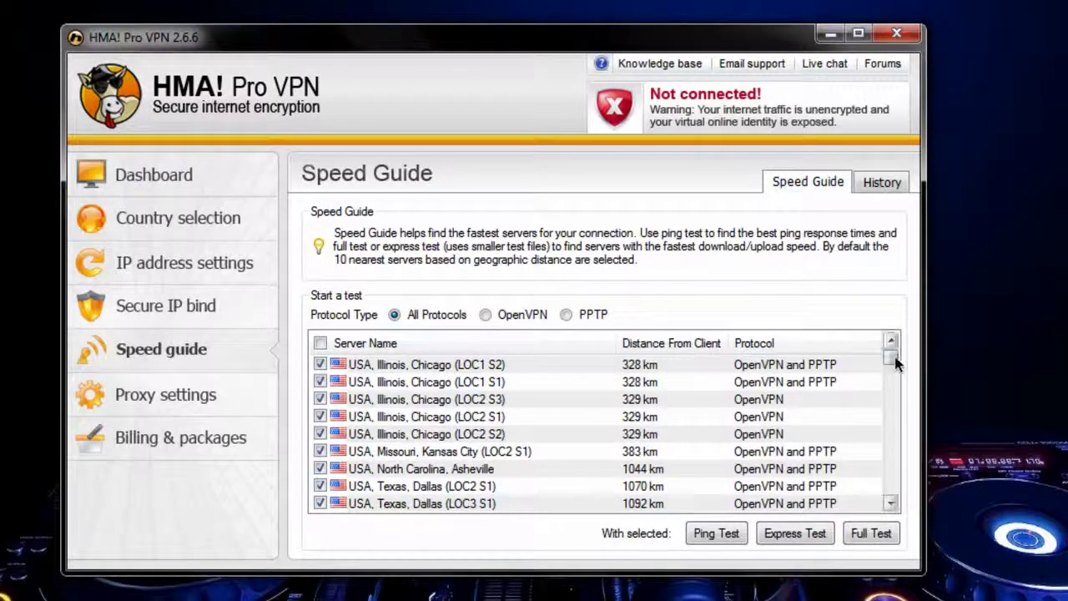
scroll(891, 500, down, 15)
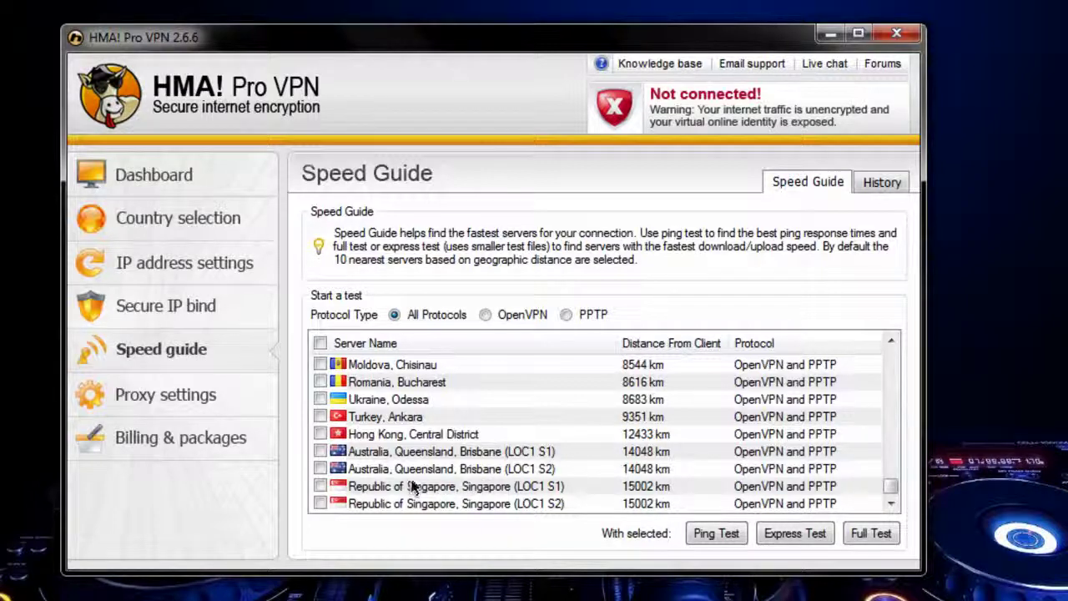
click(200, 322)
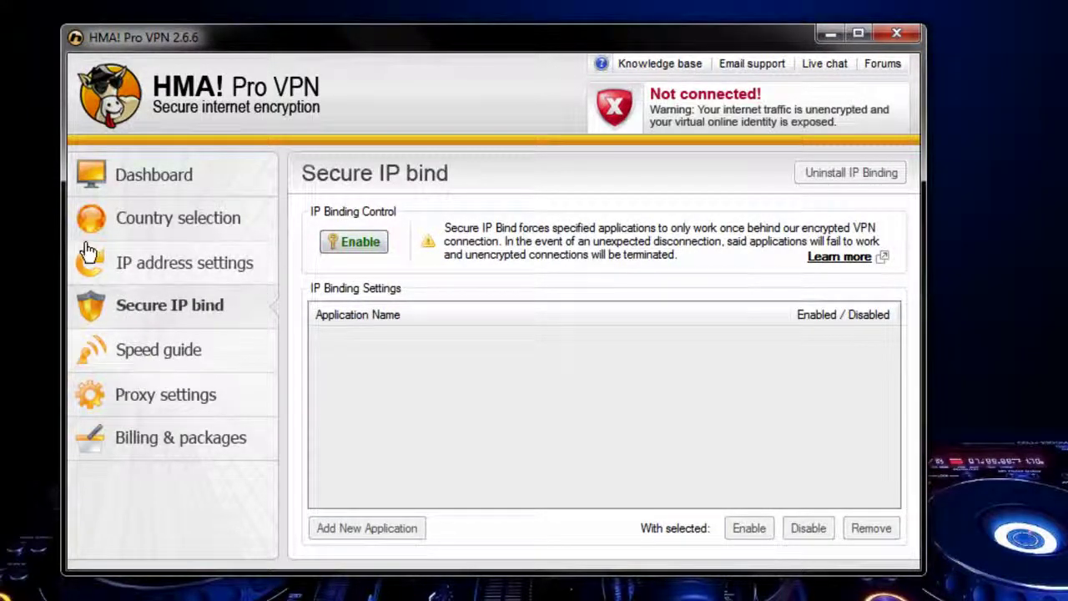
click(162, 274)
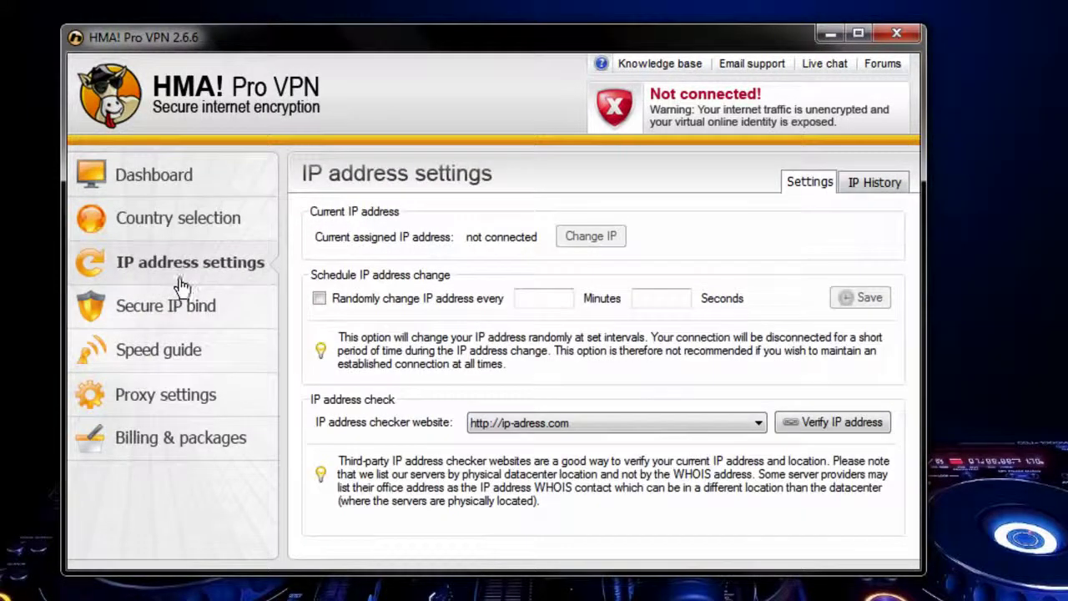
click(587, 426)
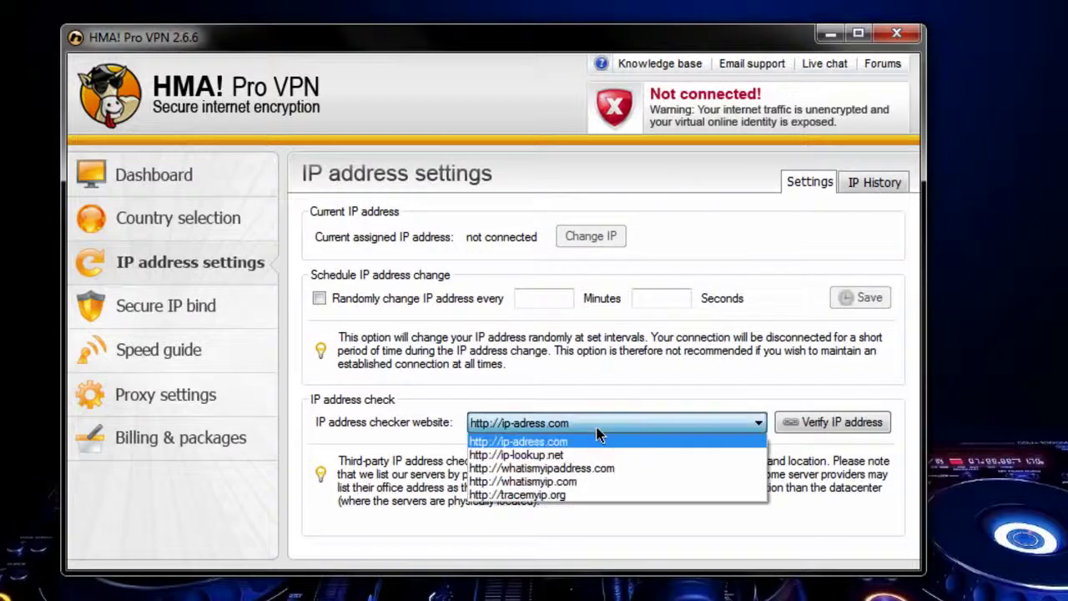
click(630, 484)
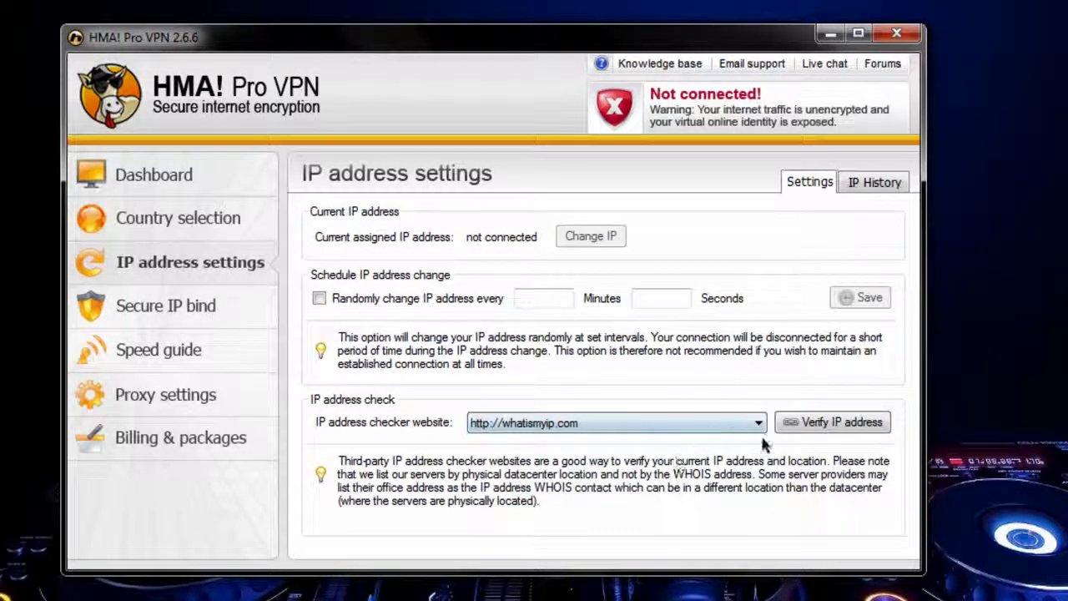
Step: On the Dashboard, set Quick VPN country change to UK, Hampshire, Gosport (LOC1 S2)
click(191, 218)
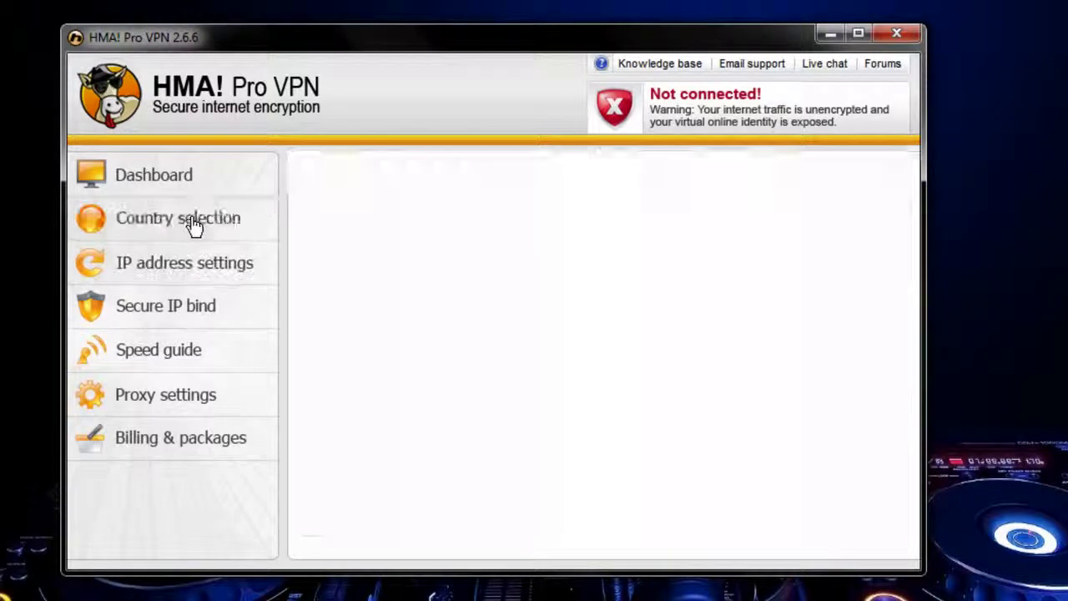
click(177, 192)
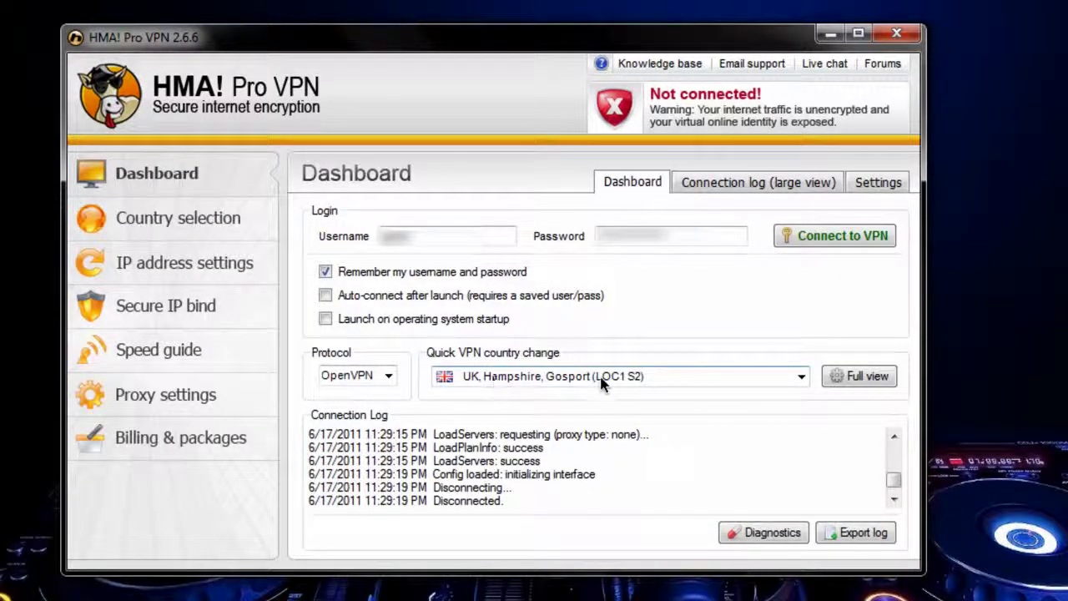
click(567, 376)
click(629, 394)
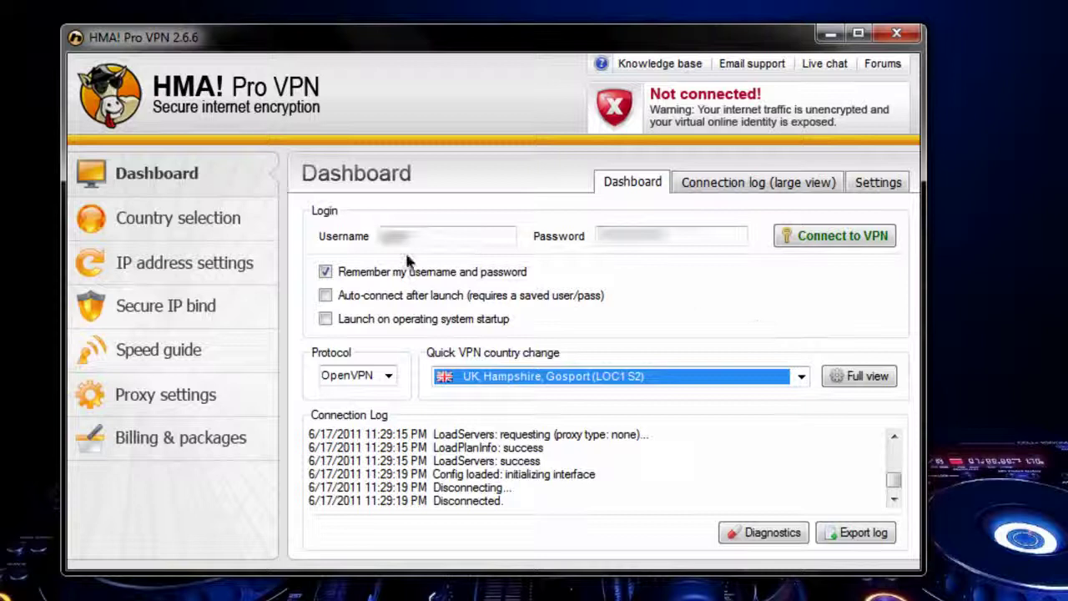
Step: Connect the VPN via Gosport and verify the new IP 109.73.65.238 on whatismyip.com
click(835, 235)
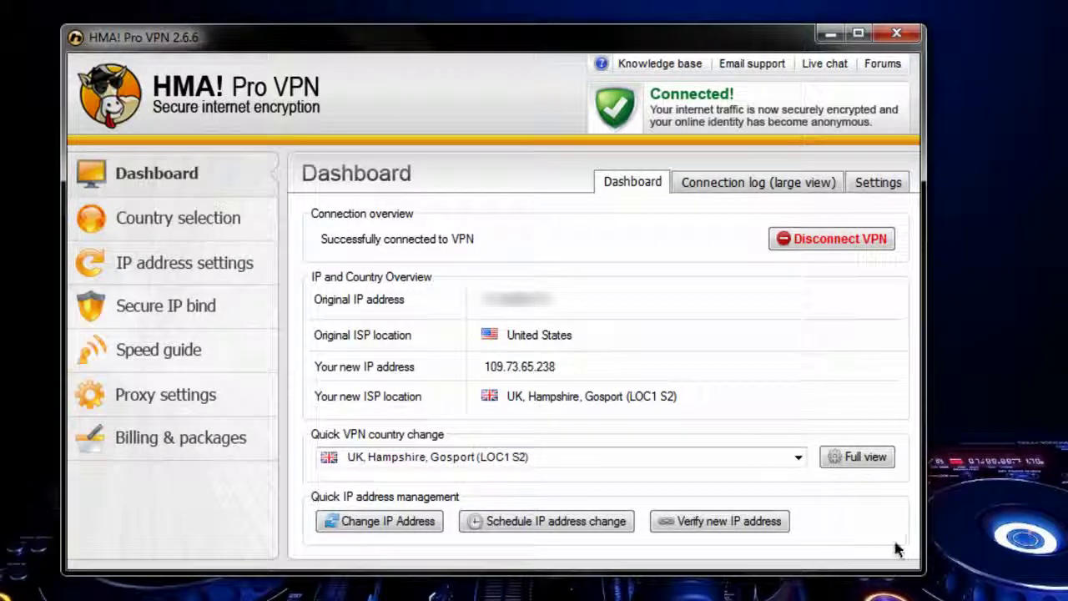
click(731, 530)
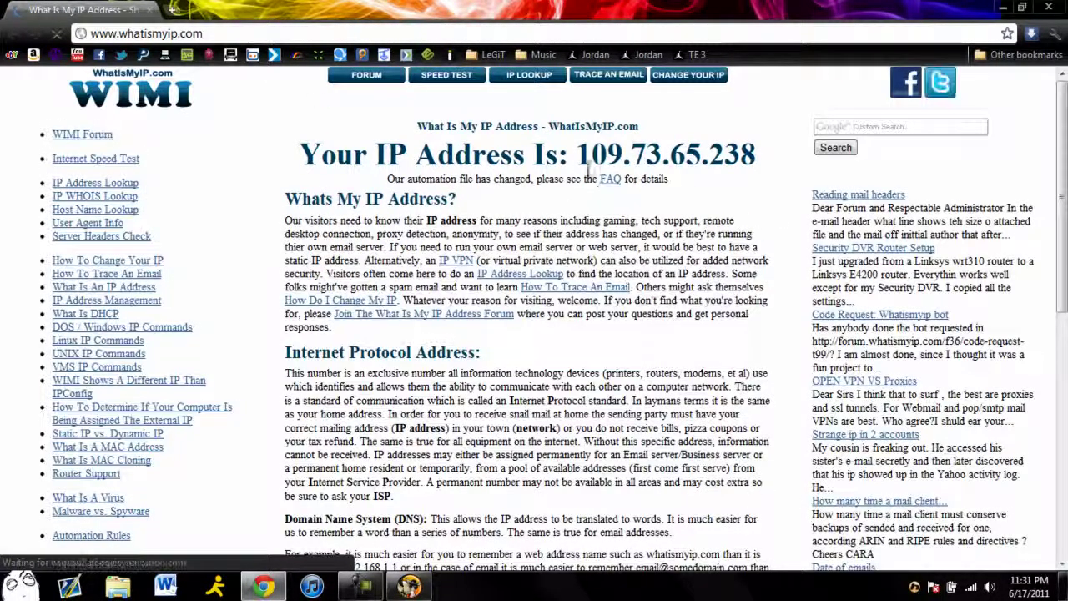
drag(575, 154, 728, 152)
click(732, 153)
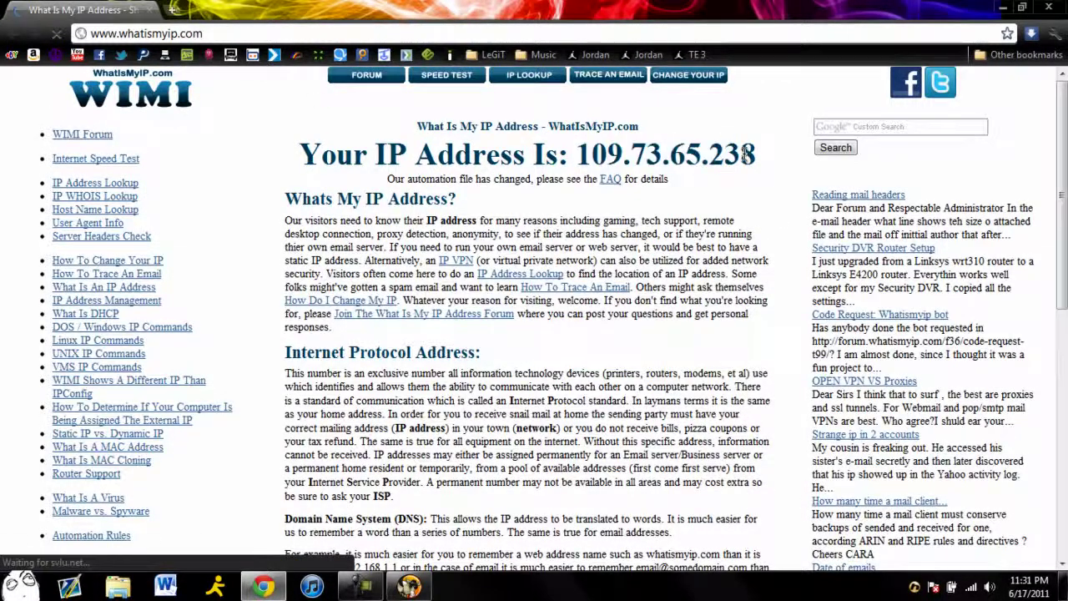
triple_click(737, 155)
click(743, 159)
drag(710, 155, 756, 155)
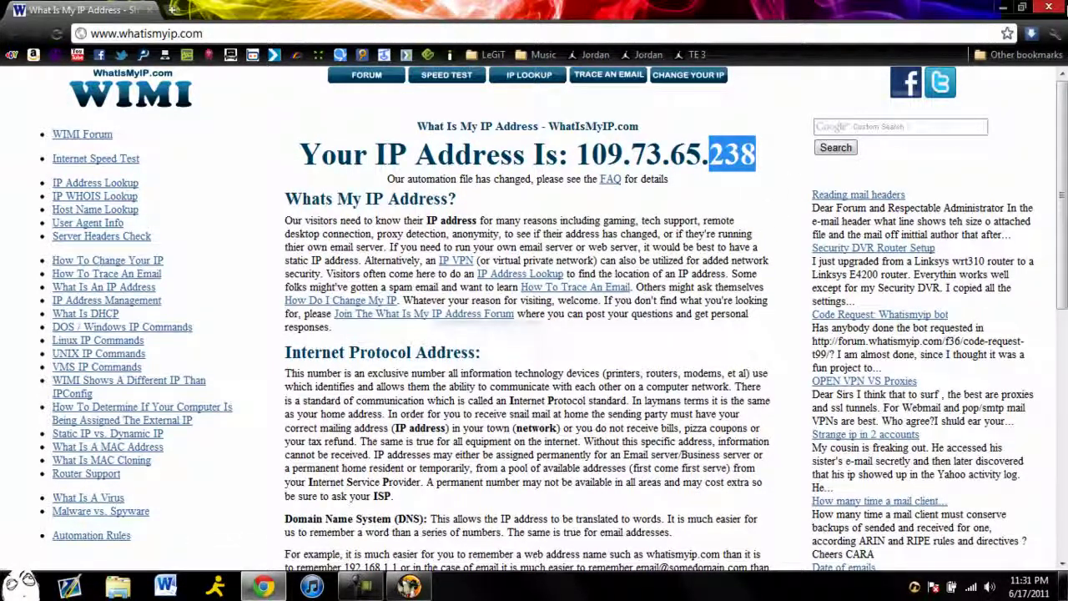
click(1002, 7)
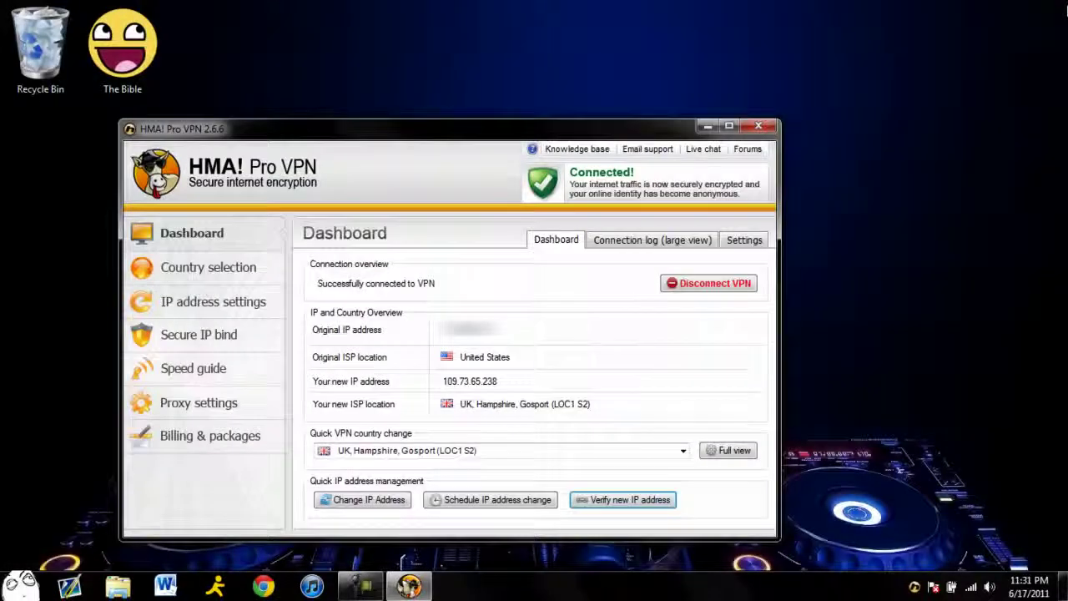